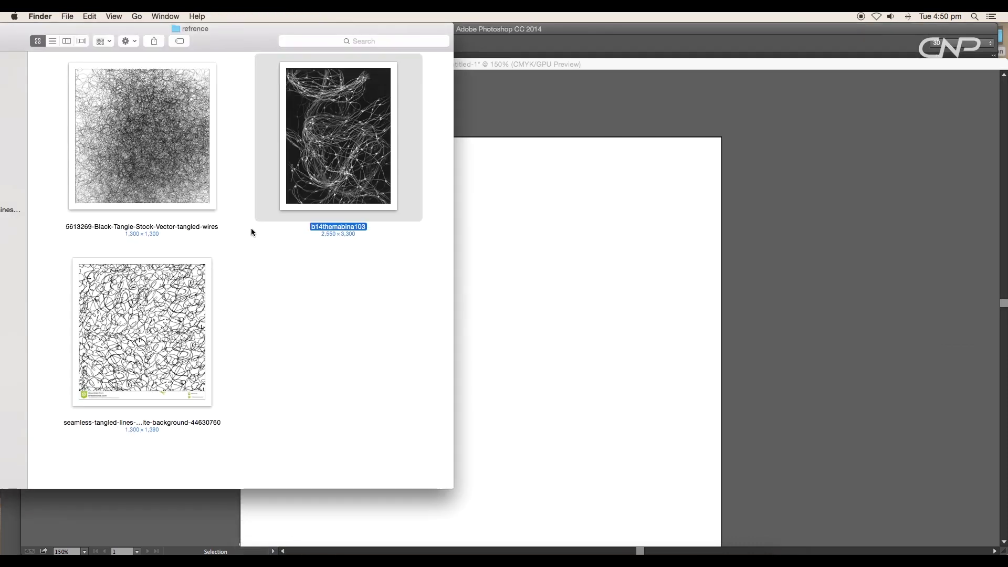
Open the b14themabina103 and black tangled-wires reference images from the reference folder for viewing
left_click(173, 158)
double_click(307, 170)
double_click(309, 171)
left_click_drag(285, 32, 793, 32)
double_click(164, 166)
left_click(38, 29)
left_click(538, 29)
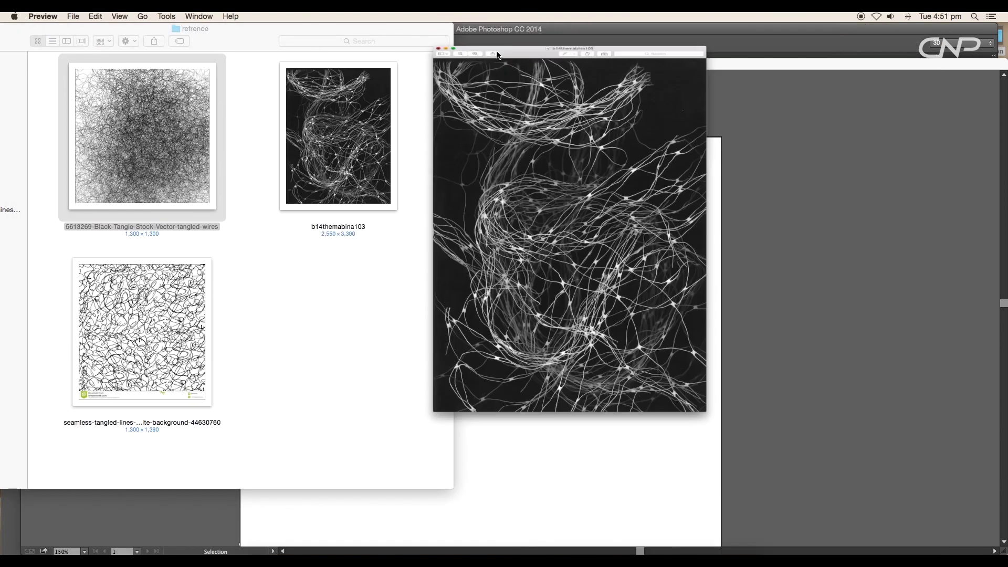
Place the b14themabina103 image in the Illustrator document and scale it to about 112 × 145 pt
left_click_drag(338, 136, 542, 274)
left_click(542, 274)
key("super+minus")
key("super+minus")
key("super+minus")
key("super+minus")
left_click_drag(637, 211, 603, 254)
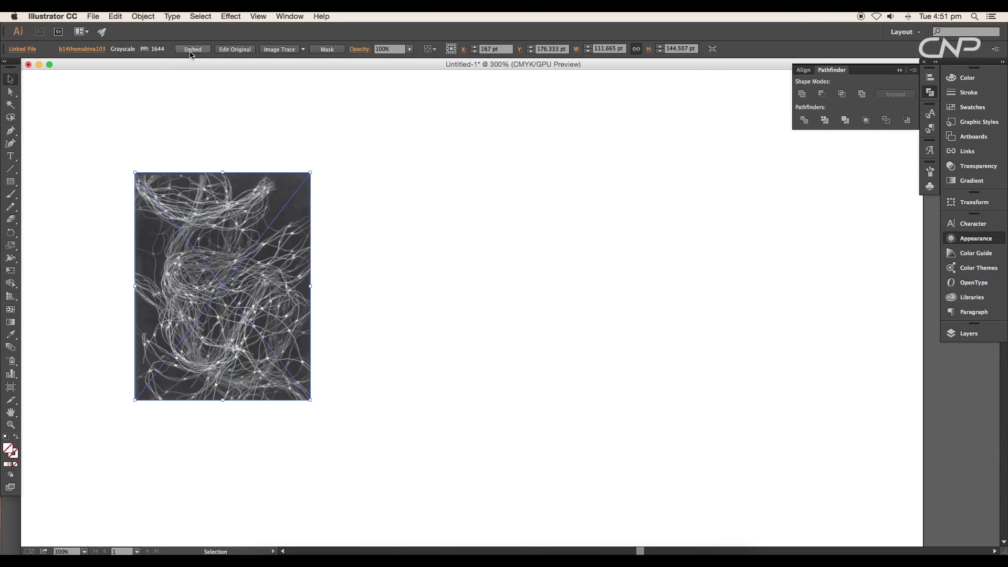
Embed the placed image and convert it to vector shapes with Image Trace
left_click(192, 50)
left_click(305, 50)
left_click(317, 156)
left_click(609, 315)
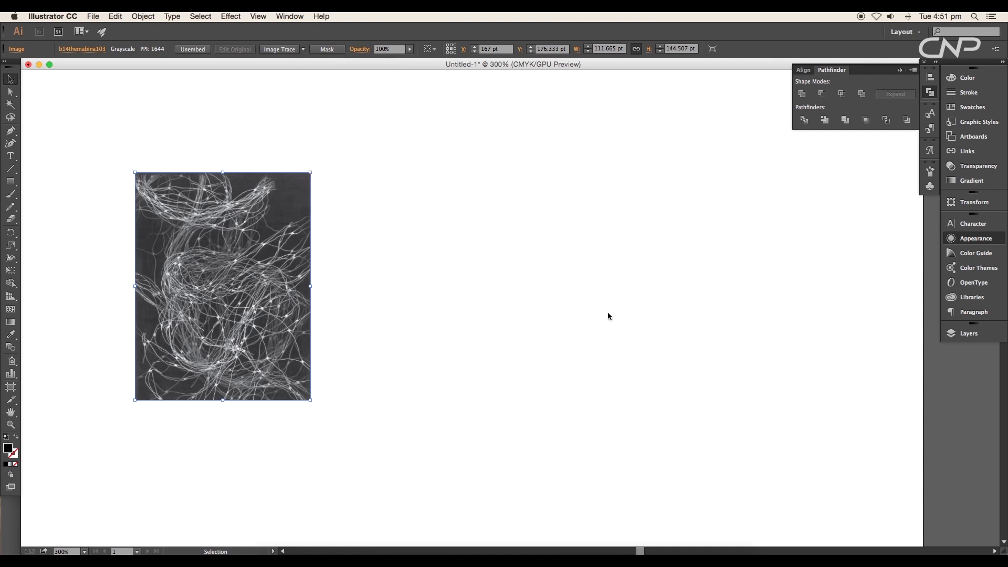
left_click(274, 50)
Ungroup the traced artwork into separate shapes and deselect it
right_click(290, 205)
left_click(309, 265)
left_click(346, 260)
Move the upper white line shape out to the side of the black tracing and fill it with dark blue
left_click(237, 224)
scroll(239, 228, "up", 4)
left_click(245, 231)
left_click_drag(276, 240, 890, 308)
scroll(855, 303, "down", 1)
left_click(72, 51)
left_click(68, 58)
Move the main white tangled-line shape beside the black tracing and fill it with the same dark blue
left_click(471, 324)
scroll(471, 324, "down", 4)
left_click_drag(409, 326, 891, 337)
left_click(77, 48)
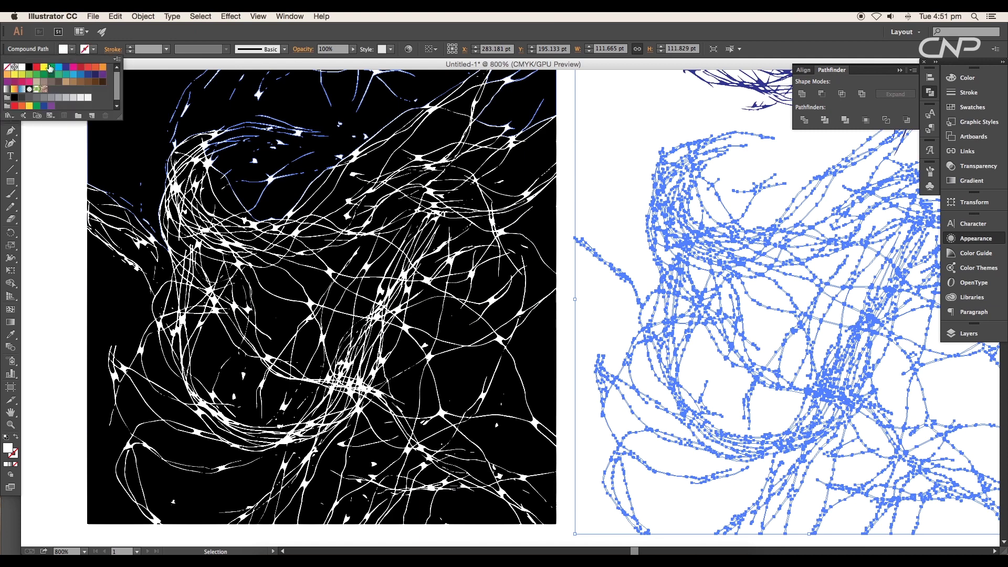
left_click(65, 72)
Delete the leftover black tracing and move the blue line shapes off the left side of the artboard
key("super+minus")
left_click_drag(186, 84, 460, 414)
key("Delete")
key("super+minus")
key("super+minus")
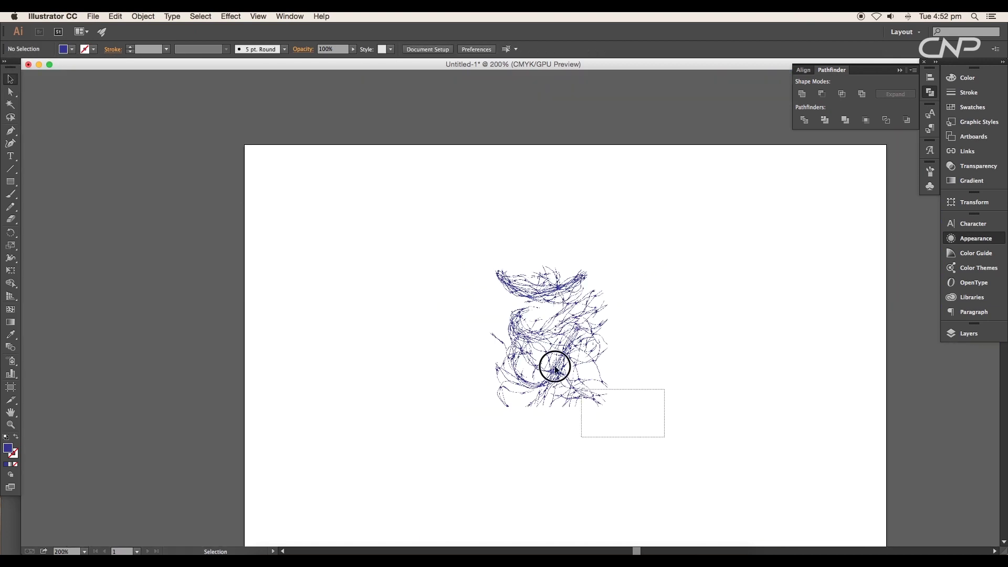
left_click(555, 368)
left_click_drag(551, 336, 11, 182)
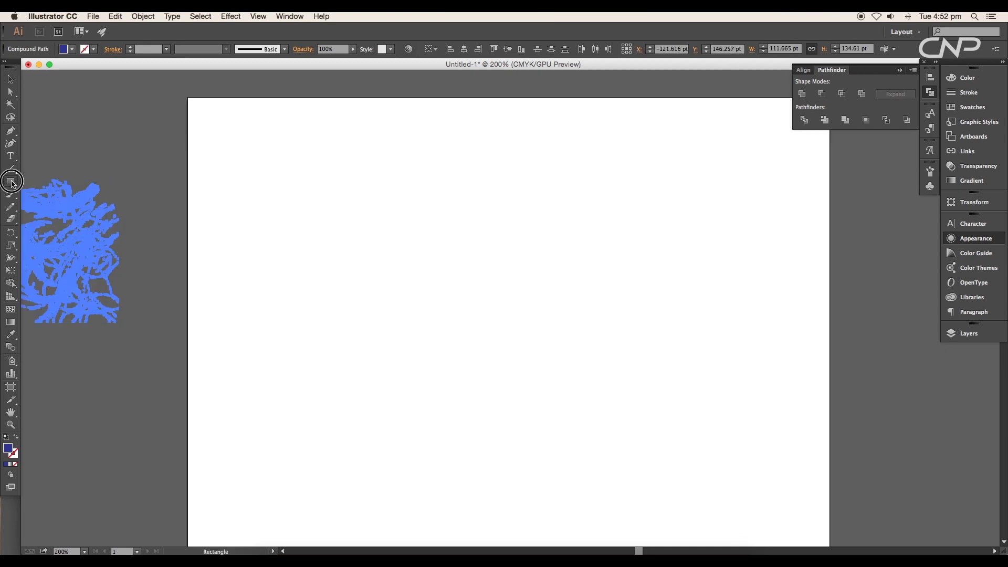
Draw a full-width rectangle from the artboard's top-left corner, fill it with black and lock it
left_click_drag(187, 97, 830, 509)
left_click(72, 49)
left_click(28, 67)
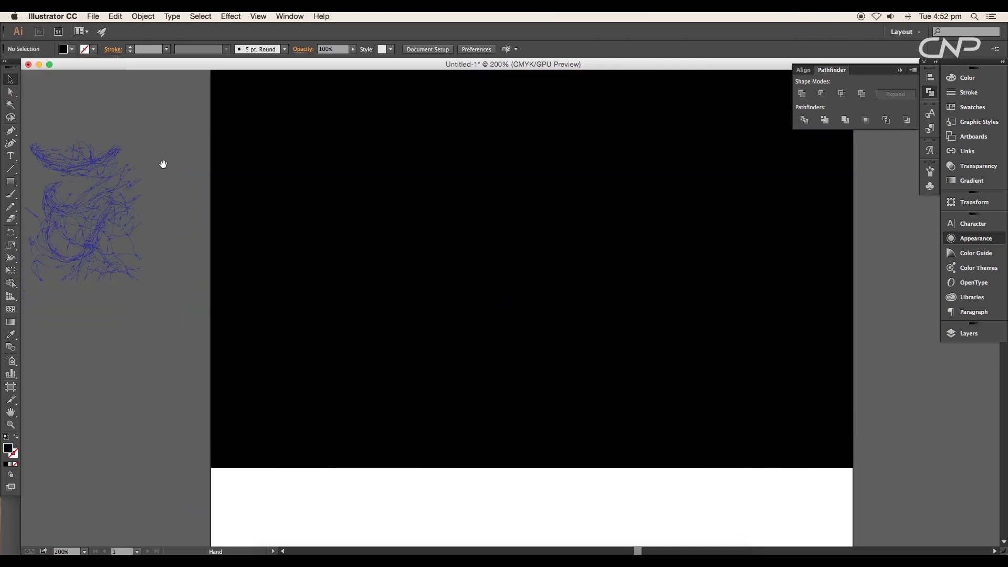
left_click(287, 197)
key("super+2")
left_click_drag(279, 178, 266, 241)
Move the blue line shapes onto the black rectangle and bring them to the front
mouse_move(80, 301)
left_mouse_down()
mouse_move(500, 294)
mouse_move(495, 303)
left_mouse_up()
right_click(494, 304)
mouse_move(523, 381)
left_click(627, 380)
Change the fill of the line shapes to a pale cream colour
left_click(68, 49)
left_click(72, 49)
scroll(45, 357, "down", 1)
double_click(8, 447)
left_click_drag(349, 295, 348, 295)
left_click(575, 300)
left_click(308, 265)
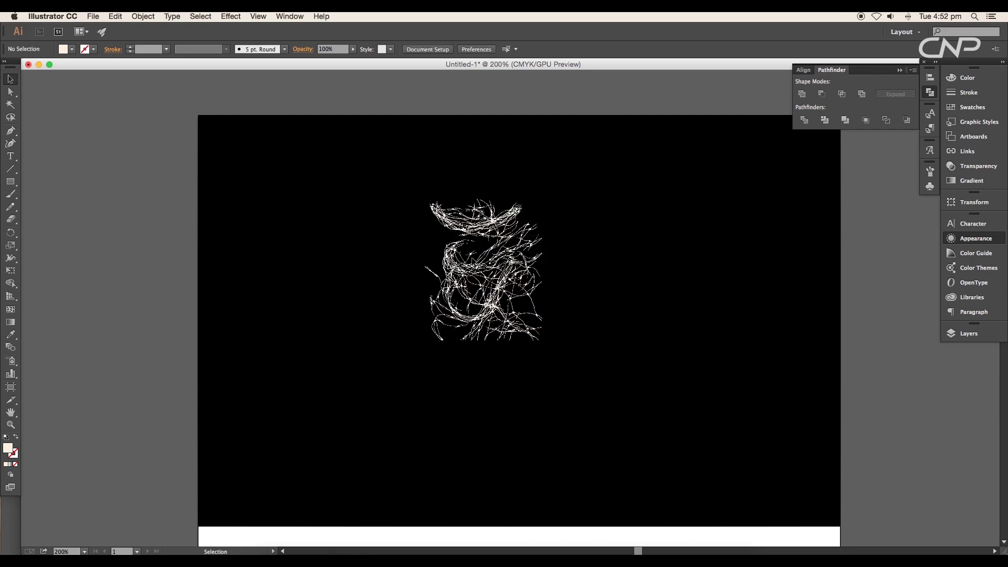
Separate the two line shapes, moving the tangled one to the left and the curved strand to the middle of the black background
left_click_drag(517, 273, 331, 320)
left_click_drag(488, 232, 546, 350)
key("super+equal")
Rotate copies of the curved strand around a common centre and repeat the rotation until they form a full ring
left_click_drag(602, 314, 592, 314)
left_click(10, 233)
key("super+z")
scroll(558, 305, "down", 1)
left_click_drag(555, 324, 588, 294)
key("super+d")
key("super+d")
key("super+d")
key("super+d")
key("super+d")
key("super+d")
key("super+d")
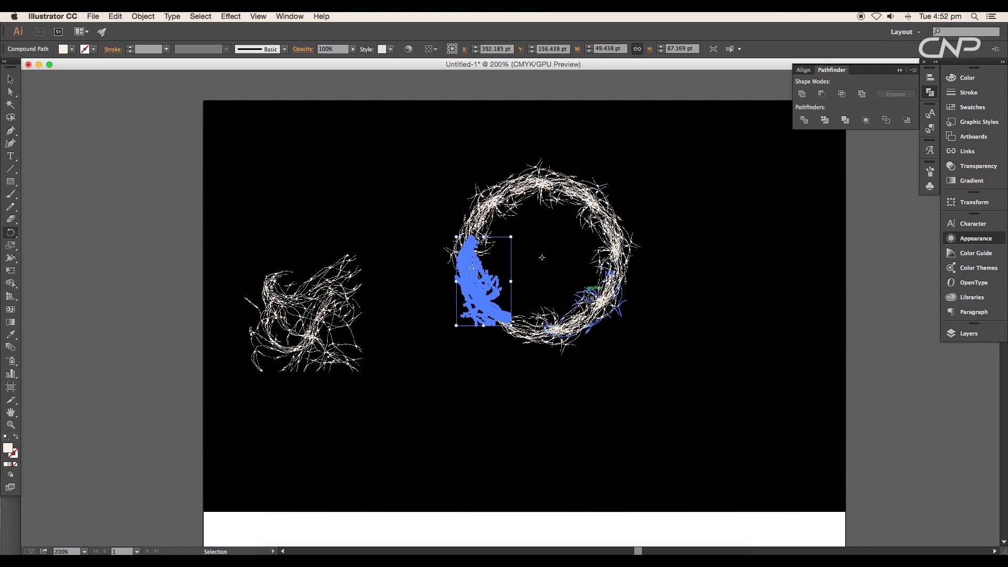
Nudge the bottom strand of the ring slightly to even out the circle
left_click(10, 79)
left_click(279, 173)
left_click(506, 311)
scroll(507, 313, "up", 1)
left_click_drag(559, 339, 553, 337)
key("space")
left_click_drag(692, 387, 660, 401)
Move the tangled shape into the ring's left half, rotate it and scale it to about 71 × 78 pt
left_click_drag(170, 357, 507, 266)
left_click_drag(598, 177, 557, 215)
left_click_drag(520, 277, 487, 275)
left_click_drag(527, 209, 488, 212)
left_click_drag(475, 264, 468, 263)
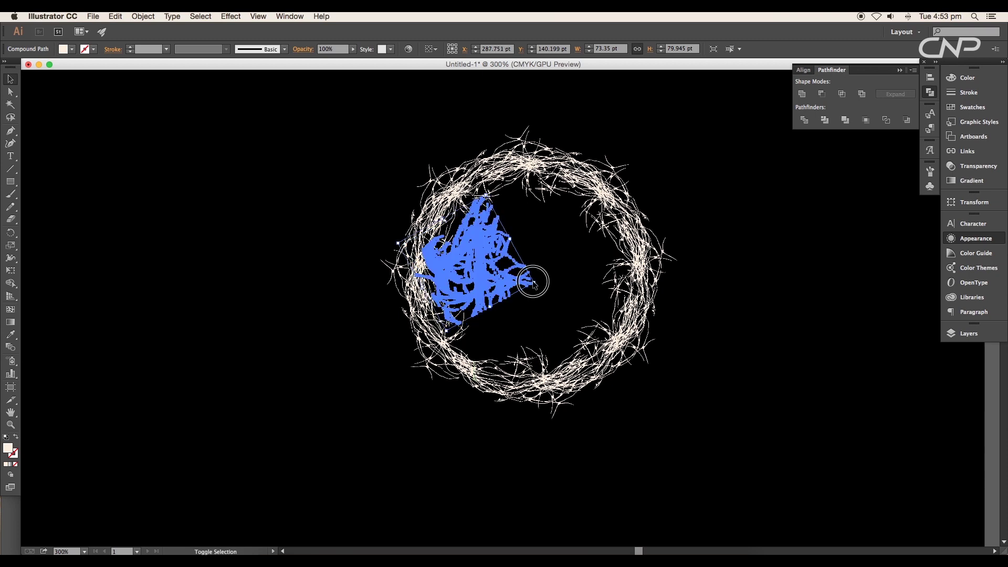
left_click_drag(534, 284, 540, 278)
Fill the inside of the ring with rotated copies of the tangled shape
key("r")
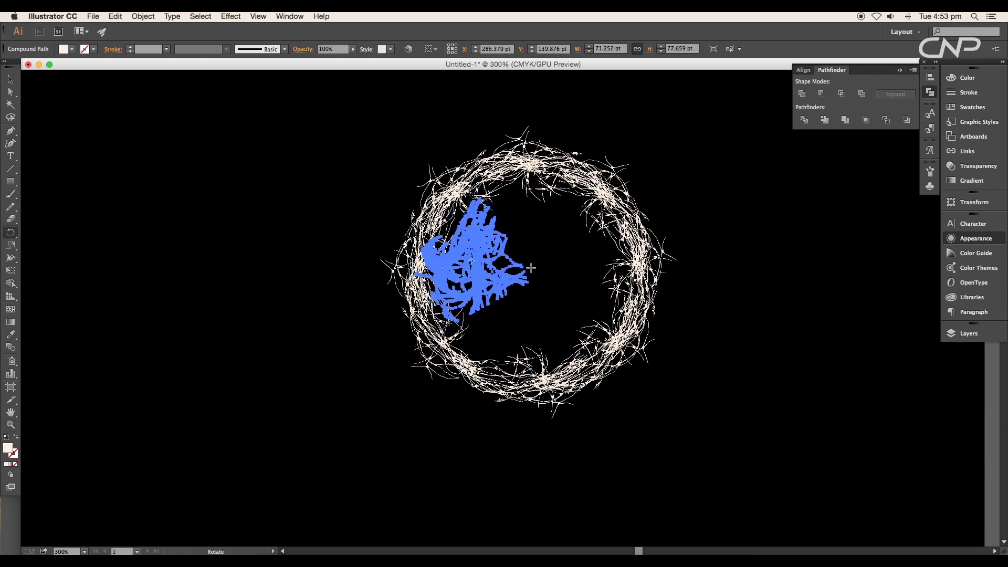
left_click_drag(466, 270, 556, 315)
key("v")
left_click_drag(619, 383, 668, 400)
left_click_drag(551, 315, 583, 236)
left_click_drag(629, 284, 436, 391)
Place a tangled copy in the centre of the ring, scaled to about 68 × 61 pt
left_click_drag(505, 308, 541, 257)
left_click_drag(589, 206, 583, 233)
left_click(754, 222)
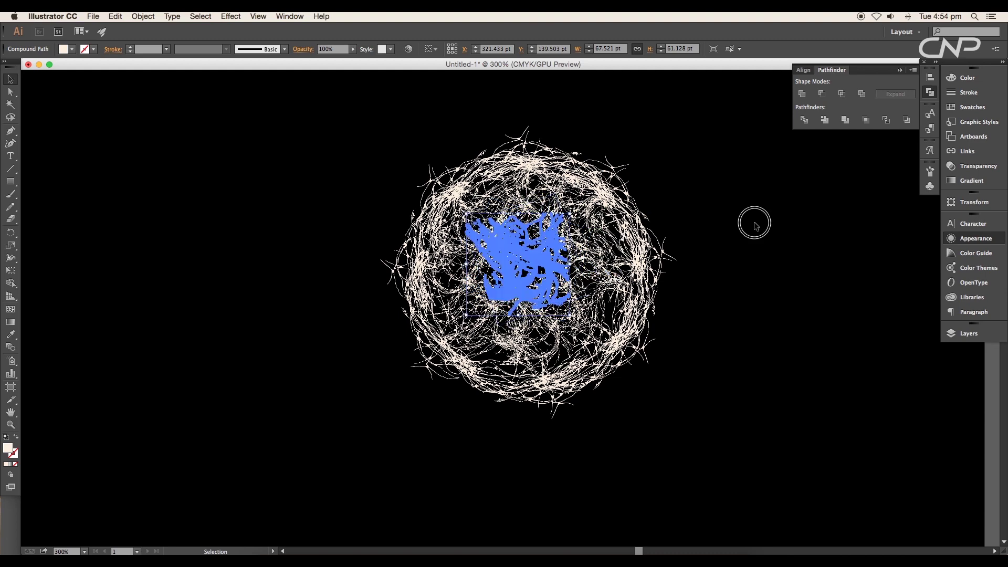
scroll(711, 284, "down", 2)
left_click_drag(714, 291, 578, 272)
scroll(579, 276, "up", 1)
mouse_move(607, 384)
left_mouse_down()
mouse_move(378, 273)
mouse_move(282, 166)
left_mouse_up()
scroll(582, 217, "up", 1)
left_click(613, 220)
left_click_drag(593, 250, 588, 259)
Switch to Photoshop, fill the base layer of the new document with black and lock it
key("super+Tab")
left_click(8, 359)
left_click_drag(698, 226, 667, 245)
left_click(925, 111)
key("alt+BackSpace")
left_click(873, 141)
left_click(898, 238)
Bring the whole tangled ball from Illustrator into the Photoshop document as a smart object, scaled to about 374%
left_click_drag(556, 428, 236, 144)
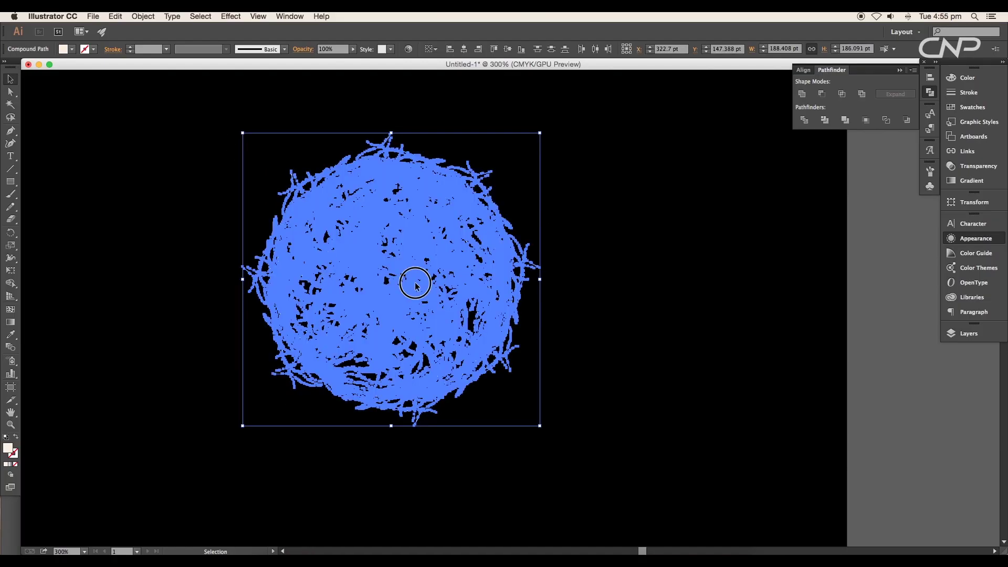
mouse_move(415, 282)
left_mouse_down()
mouse_move(582, 389)
mouse_move(561, 315)
mouse_move(515, 292)
left_mouse_up()
key("super+Tab")
left_click_drag(431, 250, 490, 311)
left_click_drag(465, 253, 604, 322)
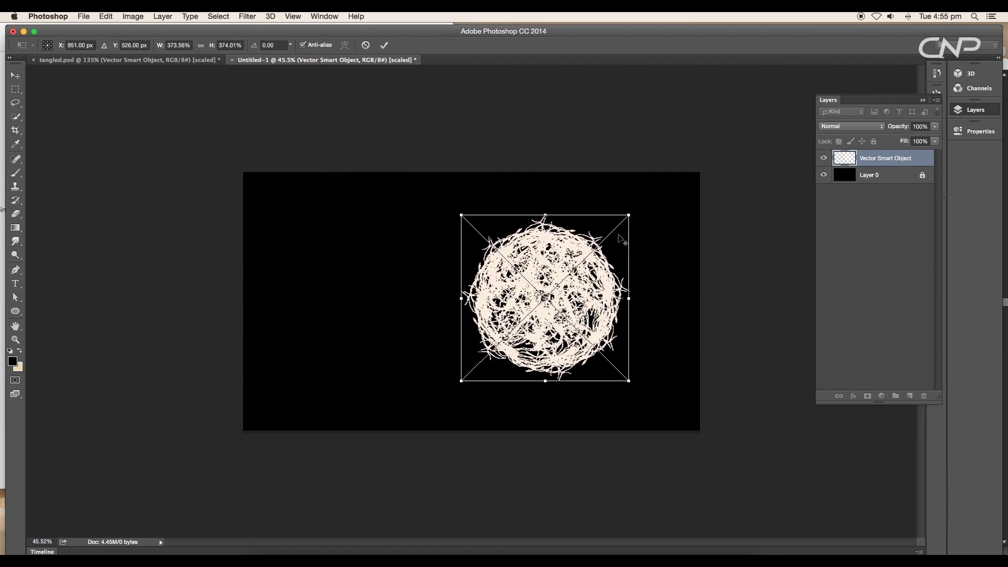
key("Return")
Shift the placed ball slightly left on the black canvas
left_click(10, 73)
scroll(560, 286, "up", 5)
left_click_drag(609, 273, 598, 274)
scroll(605, 285, "down", 4)
key("XF86MonBrightnessDown")
left_click_drag(603, 263, 601, 265)
Add a new layer above the ball and set its blend mode to Color
left_click(910, 396)
left_click(846, 126)
left_click(839, 354)
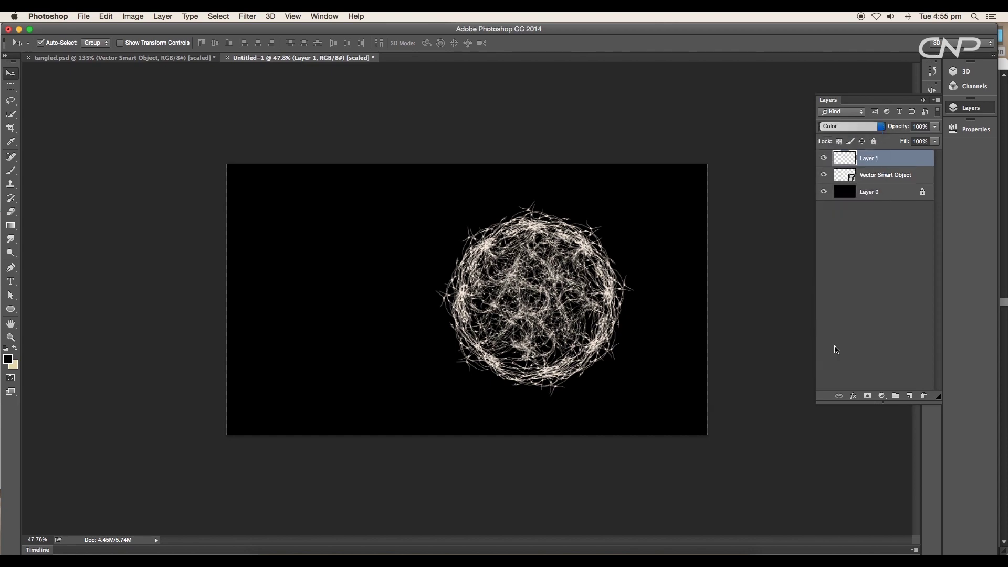
Select the Brush tool and choose a brush for colouring the ball
scroll(551, 295, "up", 4)
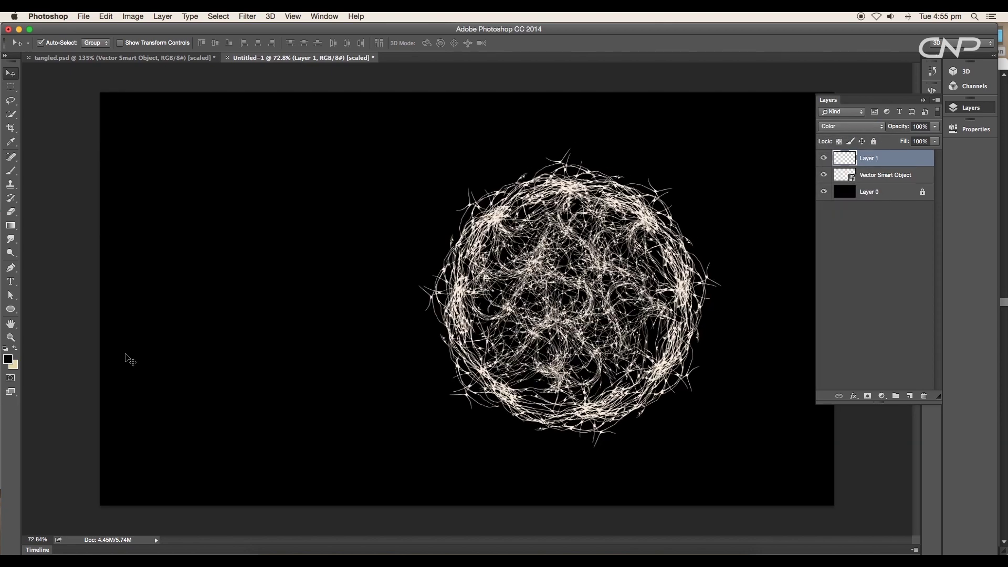
key("b")
right_click(430, 301)
left_click(76, 228)
Pick a reddish-orange foreground colour and paint the left side of the ball, enlarging the brush for wider strokes
left_click(8, 359)
left_click(825, 240)
left_click_drag(772, 121, 772, 125)
left_click(892, 110)
mouse_move(516, 417)
left_mouse_down()
mouse_move(443, 316)
mouse_move(530, 426)
mouse_move(494, 405)
mouse_move(456, 266)
left_mouse_up()
key("bracketright")
key("bracketright")
key("bracketright")
key("bracketright")
key("bracketright")
mouse_move(476, 365)
left_mouse_down()
mouse_move(459, 326)
mouse_move(479, 262)
left_mouse_up()
Pick a yellow-green foreground colour and paint the right side of the ball
left_click(8, 359)
left_click(826, 214)
left_click_drag(827, 219, 826, 221)
left_click(913, 110)
mouse_move(698, 197)
left_mouse_down()
mouse_move(704, 292)
mouse_move(667, 419)
mouse_move(619, 443)
mouse_move(675, 203)
mouse_move(620, 226)
mouse_move(554, 365)
left_mouse_up()
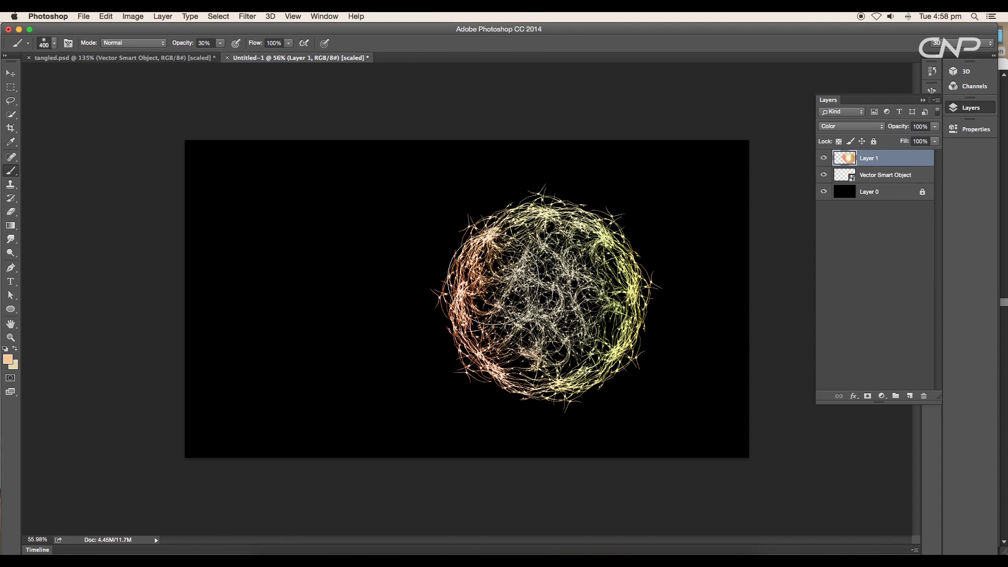
Reduce the brush size to 200 and pick a pale yellow foreground colour
key("bracketleft")
key("bracketleft")
left_click(8, 359)
key("Return")
scroll(119, 338, "up", 2)
left_click(8, 359)
key("Return")
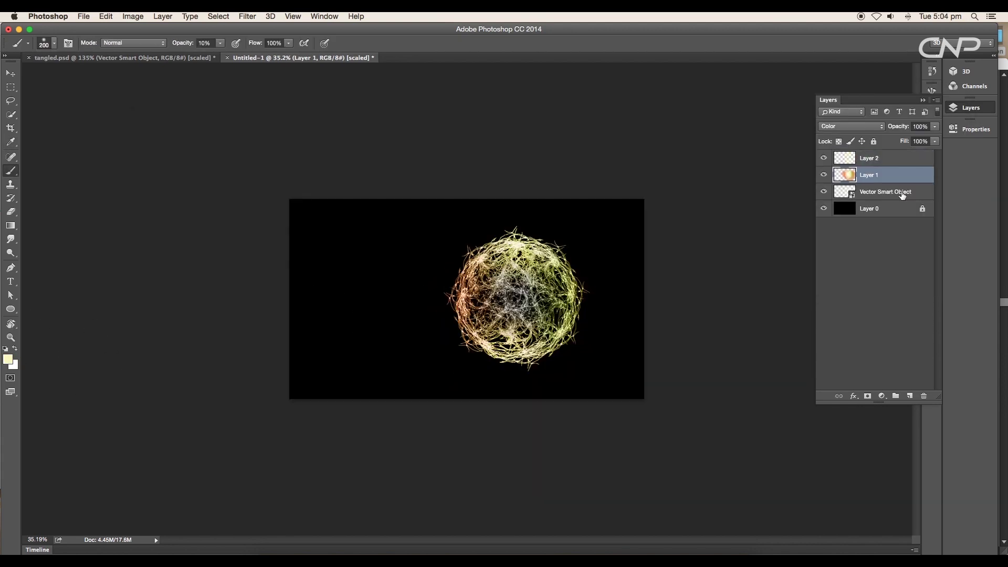
Add a pale yellow Color Overlay to the Vector Smart Object layer
left_click(839, 191)
double_click(923, 196)
left_click_drag(774, 253, 995, 208)
left_click(756, 330)
left_click_drag(835, 212, 705, 274)
left_click(625, 403)
left_click(603, 402)
left_click(625, 391)
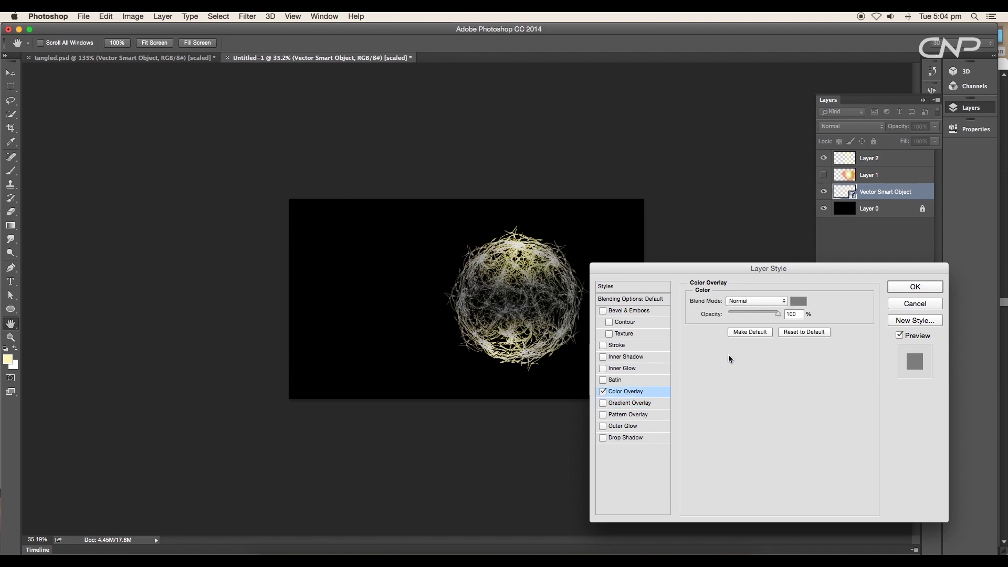
left_click(795, 303)
left_click(903, 109)
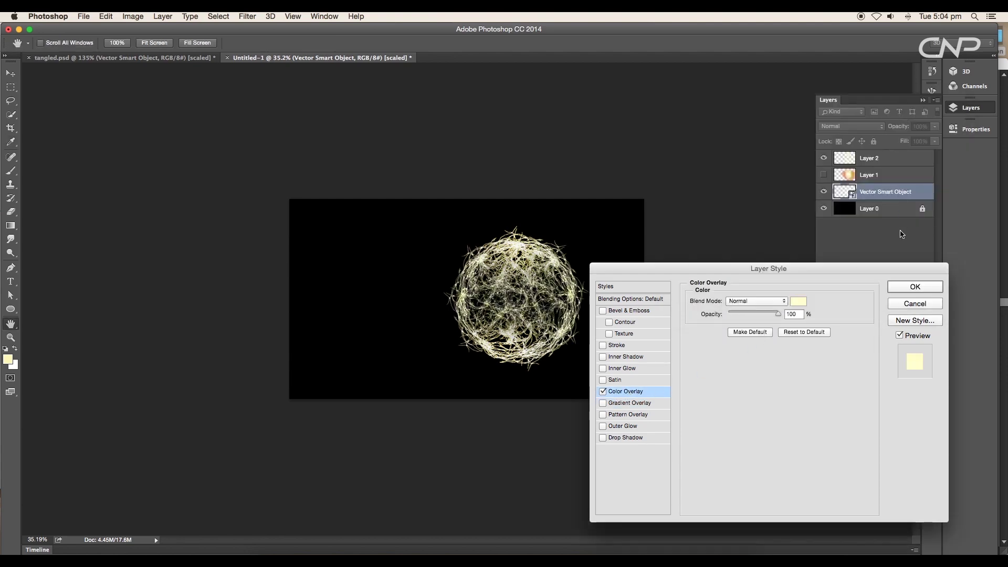
left_click(900, 286)
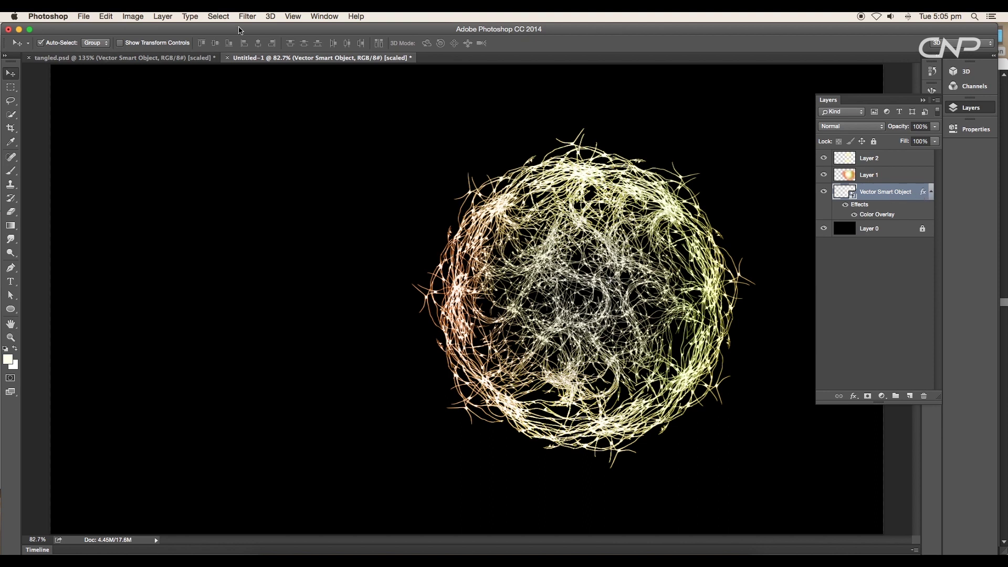
Apply an Iris Blur to the Vector Smart Object, centring it on the ball so only the outer lines soften
left_click(247, 17)
mouse_move(336, 141)
left_click(405, 153)
scroll(578, 158, "down", 3)
left_click_drag(530, 206, 529, 137)
left_click_drag(638, 303, 534, 294)
left_click_drag(524, 301, 521, 294)
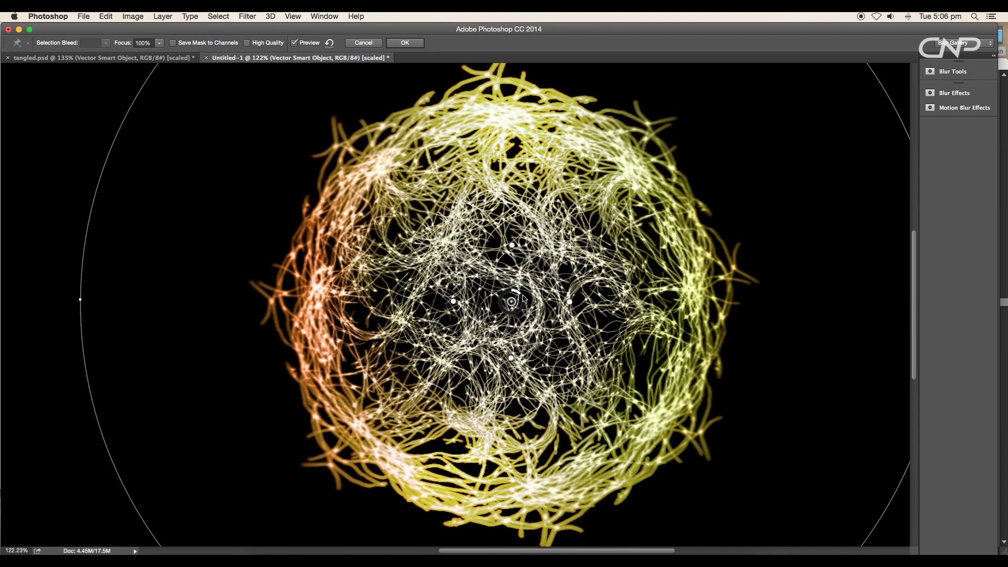
scroll(524, 299, "down", 3)
left_click(413, 47)
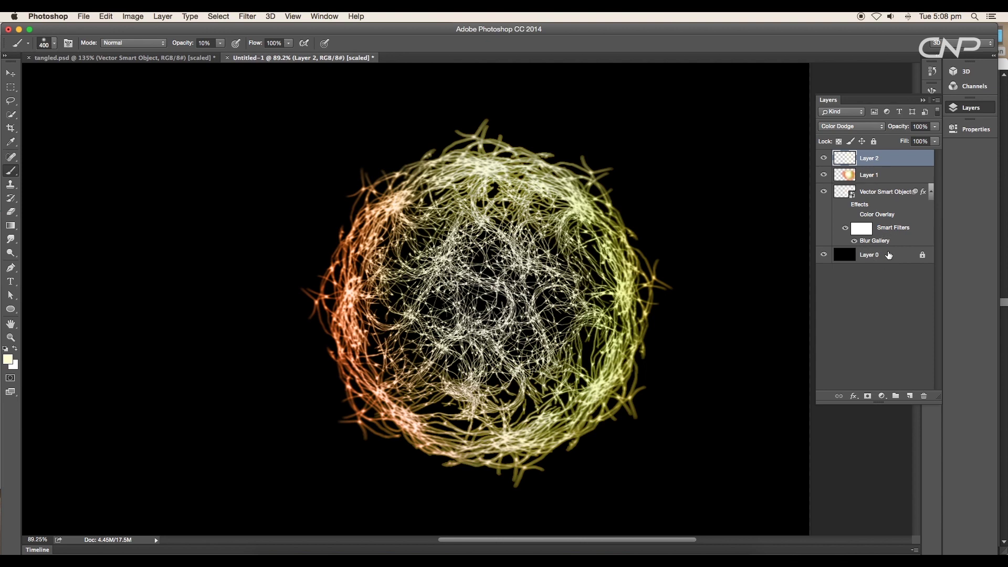
Add a new layer directly above Layer 0 and pick a dark green foreground colour
left_click(888, 256)
left_click(910, 397)
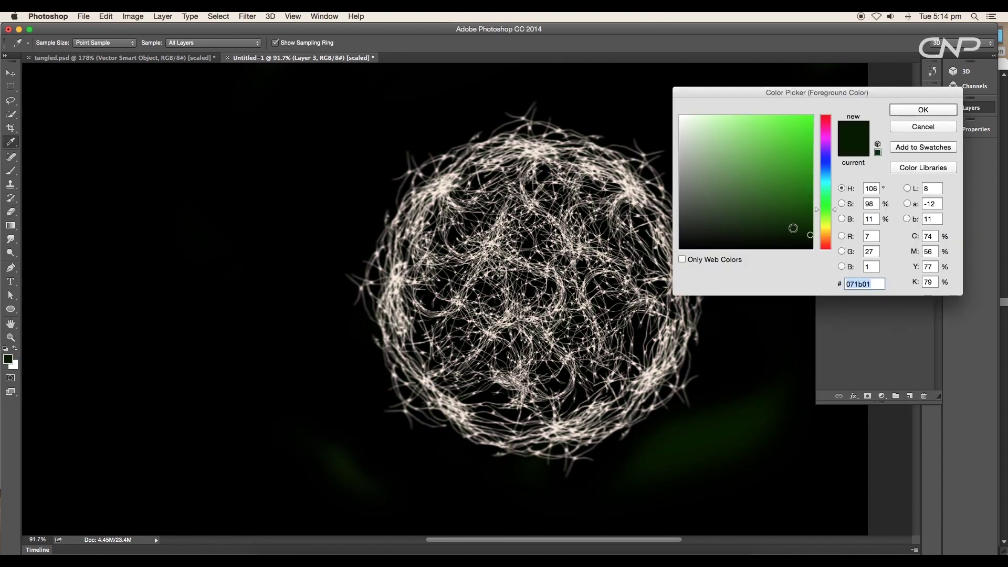
left_click(810, 224)
left_click(906, 111)
Enlarge the brush to 400 and paint dark green behind the ball on Layer 3
key("e")
key("bracketright")
key("bracketright")
key("bracketright")
key("b")
key("bracketright")
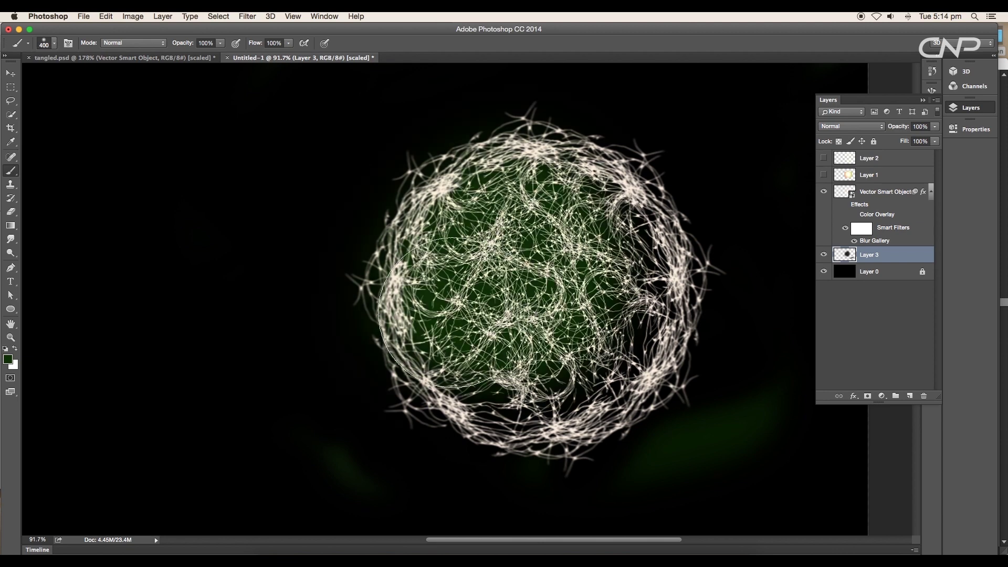
mouse_move(445, 295)
left_mouse_down()
mouse_move(526, 214)
mouse_move(606, 253)
mouse_move(605, 208)
mouse_move(641, 342)
mouse_move(560, 404)
mouse_move(497, 395)
mouse_move(452, 365)
mouse_move(437, 250)
mouse_move(529, 173)
mouse_move(615, 394)
left_mouse_up()
Paint the ball's lower-left edge on Layer 1 with orange #d99545
key("super+minus")
left_click(845, 178)
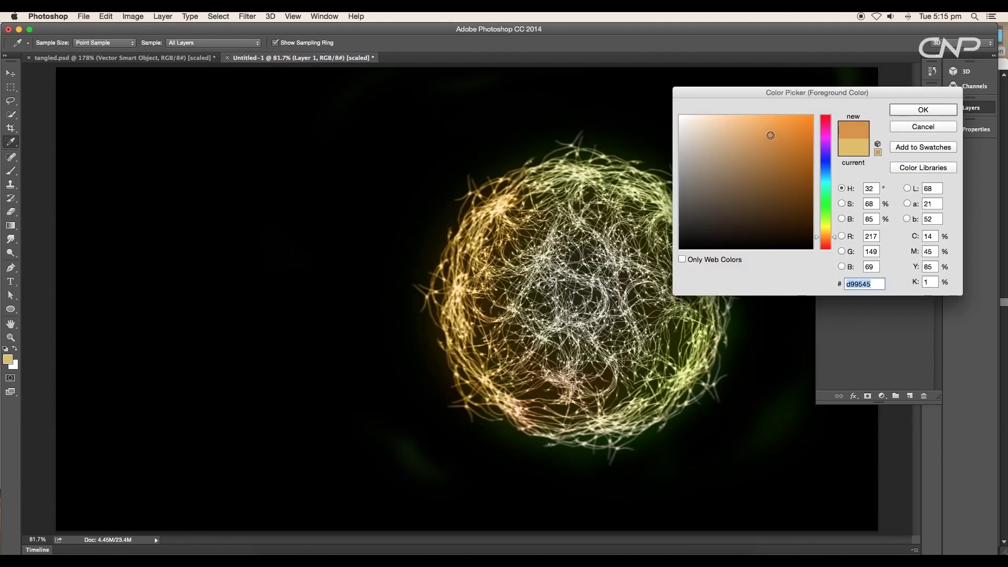
key("Return")
mouse_move(438, 336)
left_mouse_down()
mouse_move(477, 412)
mouse_move(559, 438)
left_mouse_up()
Sample a colour at the ball's right side, set the foreground to pale yellow-green #e1e481 and enlarge the brush
left_click(682, 368, "alt")
left_click(740, 311)
left_click(718, 396)
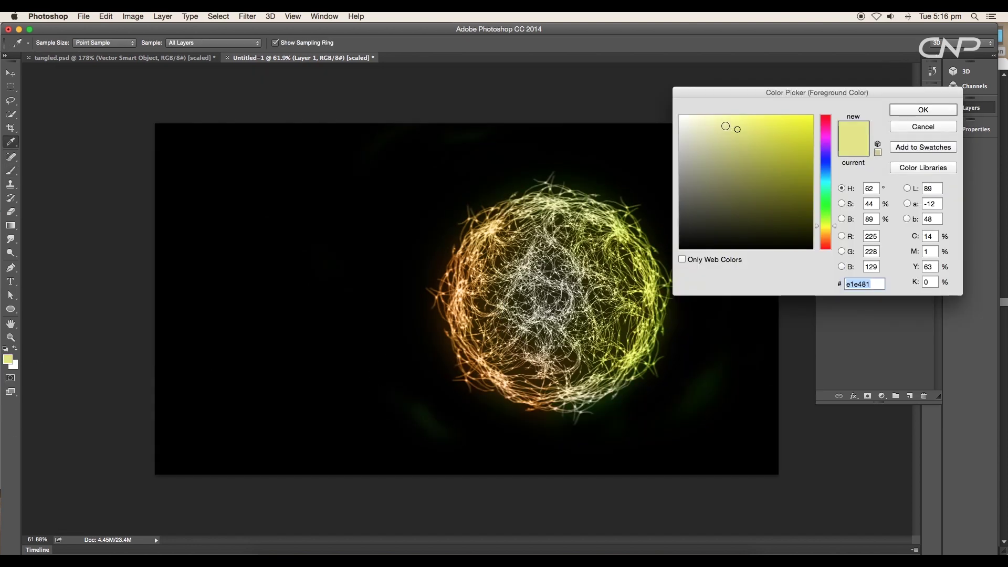
key("Return")
scroll(541, 417, "up", 5)
scroll(573, 425, "up", 5)
key("bracketright")
key("bracketright")
key("bracketright")
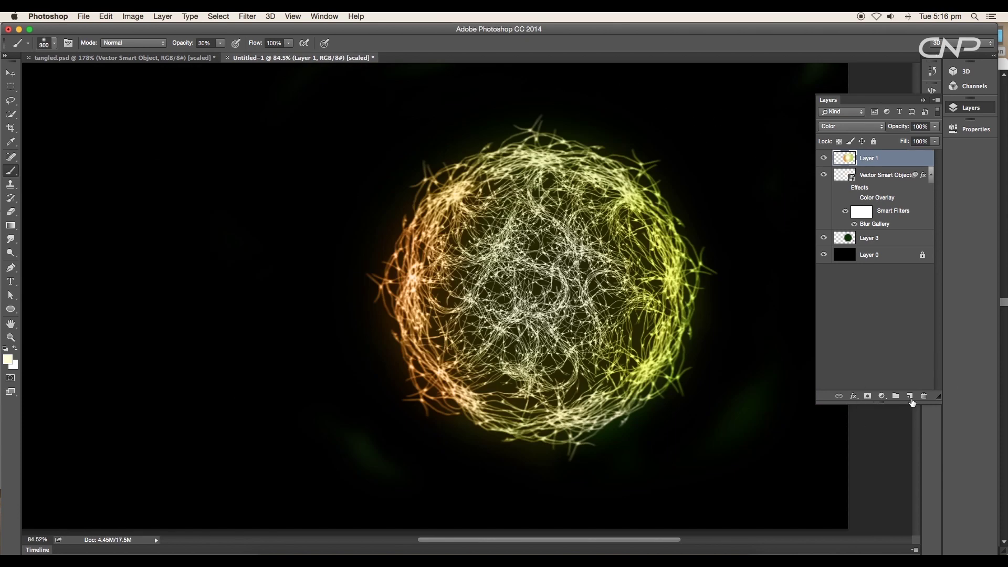
Add a new top layer in Color Dodge blend mode and pick a yellow foreground colour
left_click(911, 397)
left_click(840, 126)
left_click(838, 213)
left_click(9, 359)
left_click(761, 113)
left_click(923, 109)
Paint a yellow glow along the ball's upper edge, enlarging the brush and adjusting its opacity
left_click_drag(549, 198, 492, 179)
scroll(493, 178, "down", 1)
left_click(502, 176)
left_click(566, 175)
key("]")
key("]")
key("]")
key("]")
key("3")
key("3")
left_click(553, 180)
key("super+z")
mouse_move(604, 402)
left_mouse_down()
mouse_move(517, 418)
mouse_move(555, 452)
mouse_move(592, 423)
left_mouse_up()
key("super+z")
Dab a yellow glow along the ball's lower edge
left_click(550, 407)
left_click(562, 414)
left_click(515, 408)
left_click(504, 409)
Reduce the brush size and paint more glow on the ball's upper-right and lower edges
key("[")
key("[")
key("[")
key("[")
key("e")
key("b")
left_click_drag(614, 173, 646, 202)
mouse_move(523, 405)
left_mouse_down()
mouse_move(605, 380)
mouse_move(620, 386)
mouse_move(452, 402)
mouse_move(442, 370)
mouse_move(544, 407)
left_mouse_up()
Brush additional yellow glow across the middle and left part of the ball
scroll(551, 393, "down", 5)
scroll(567, 406, "up", 5)
mouse_move(483, 305)
left_mouse_down()
mouse_move(500, 284)
mouse_move(592, 300)
left_mouse_up()
scroll(592, 299, "down", 5)
scroll(546, 320, "up", 1)
mouse_move(493, 336)
left_mouse_down()
mouse_move(466, 332)
mouse_move(452, 260)
left_mouse_up()
scroll(546, 299, "down", 6)
scroll(546, 299, "up", 8)
Erase part of the glow inside the ball, enlarging the eraser to 400
key("e")
left_click_drag(483, 304, 480, 375)
key("]")
key("]")
key("]")
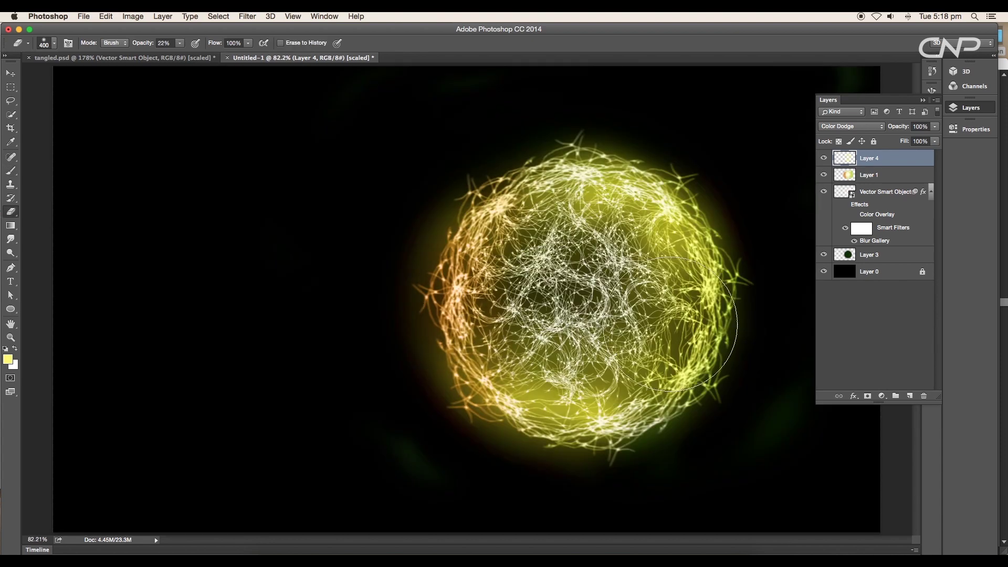
left_click_drag(682, 347, 678, 294)
Reopen the Blur Gallery smart filter on the Vector Smart Object layer and accept its settings
scroll(677, 322, "down", 8)
scroll(578, 279, "up", 7)
left_click(846, 231)
scroll(682, 277, "up", 2)
double_click(867, 245)
key("Return")
scroll(661, 341, "down", 2)
Add a new layer above Layer 4 and paint light blue in the canvas's upper-left area
left_click(912, 163)
left_click(911, 397)
scroll(534, 229, "down", 4)
scroll(534, 229, "up", 5)
scroll(534, 228, "down", 3)
left_click(9, 361)
left_click(828, 178)
left_click(903, 113)
left_click_drag(360, 202, 207, 207)
Paint yellow #fdf168 in the canvas's upper-right area and green in its lower-left area
left_click(828, 231)
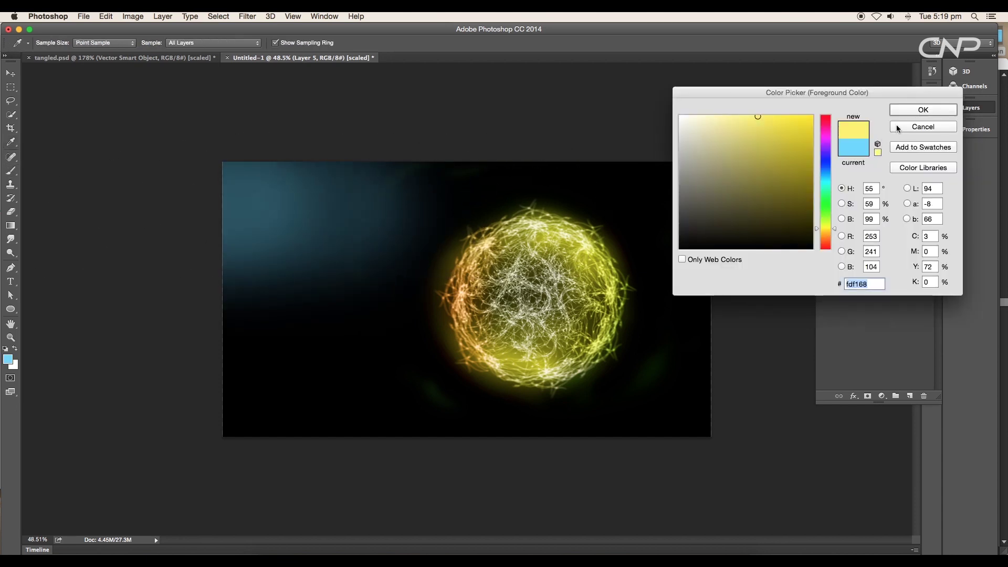
left_click(899, 111)
left_click(636, 215)
left_click(8, 359)
left_click(824, 219)
left_click(923, 110)
left_click(315, 357)
Pick a blue foreground colour and paint the canvas's lower-right area
left_click(8, 360)
left_click(826, 168)
left_click(899, 114)
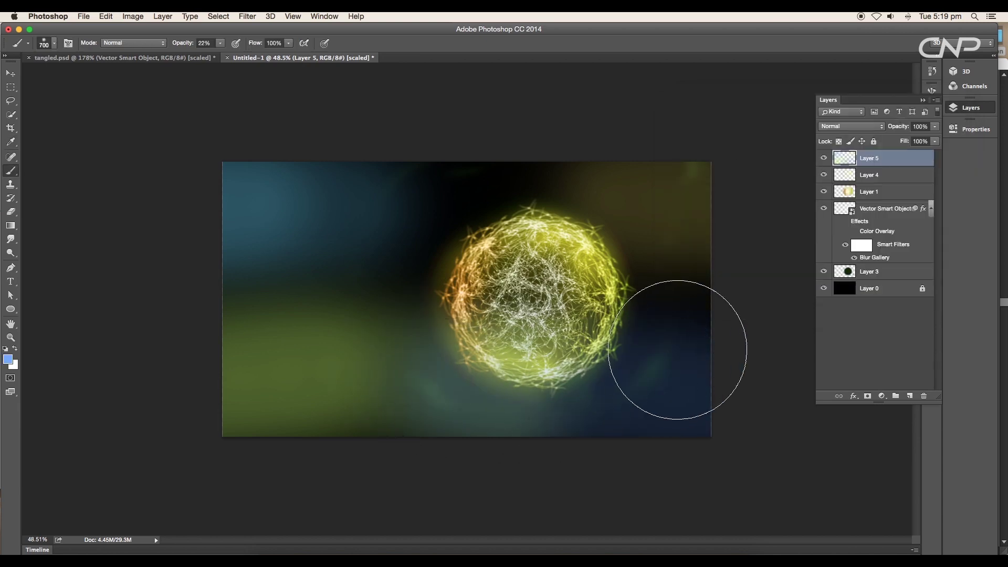
left_click(677, 348)
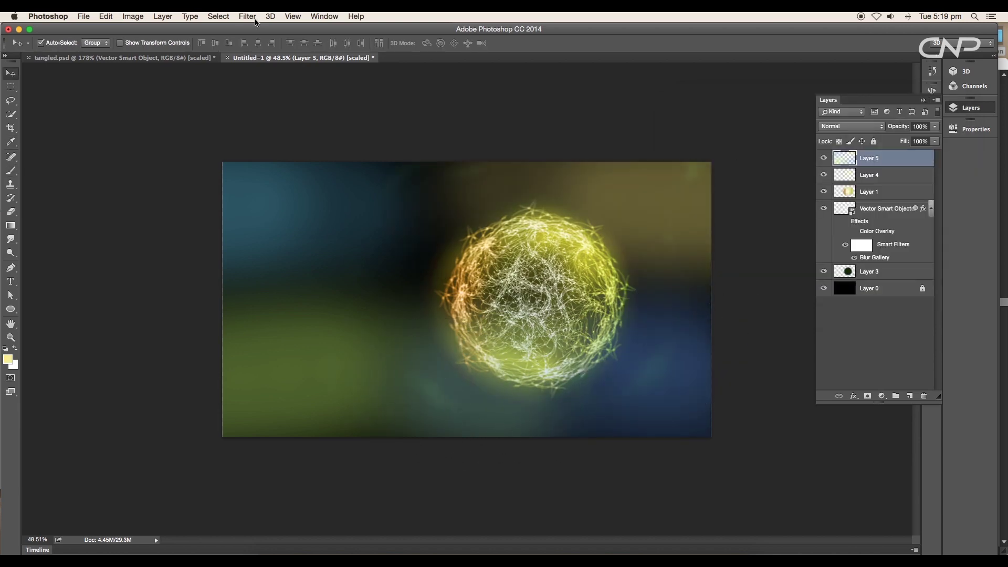
Apply a blur filter to Layer 5 and lower the layer's opacity
left_click(255, 20)
mouse_move(315, 135)
left_click(405, 202)
left_click(727, 164)
scroll(483, 294, "down", 1)
left_click(935, 128)
Apply a Gaussian Blur with a radius well above 7 pixels to Layer 5
scroll(731, 287, "up", 1)
left_click(247, 16)
mouse_move(341, 131)
left_click(404, 171)
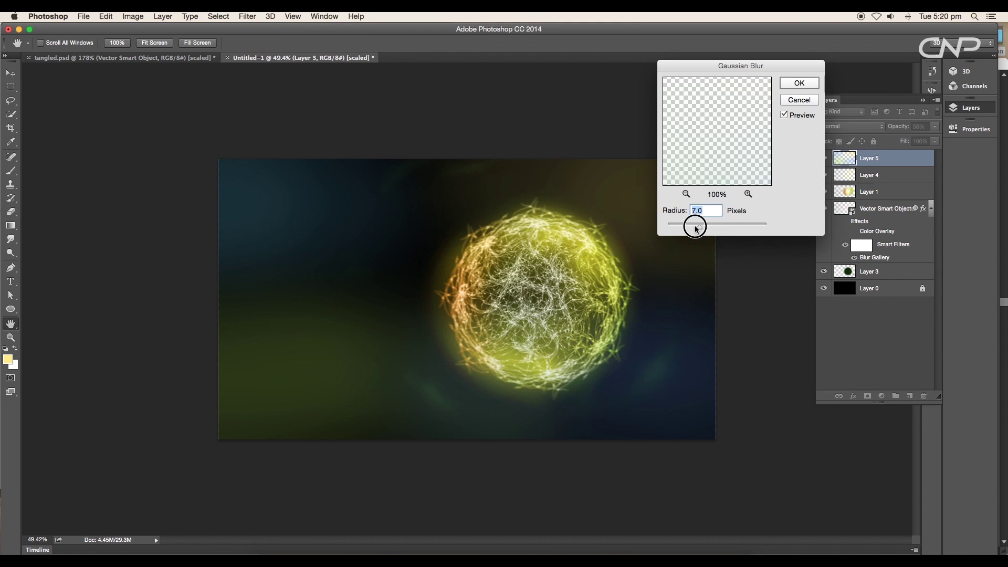
left_click_drag(688, 228, 736, 226)
left_click(799, 84)
Narrow Layer 5 from its left side with Free Transform and soften that edge with the Blur tool
key("cmd+t")
left_click_drag(223, 299, 339, 303)
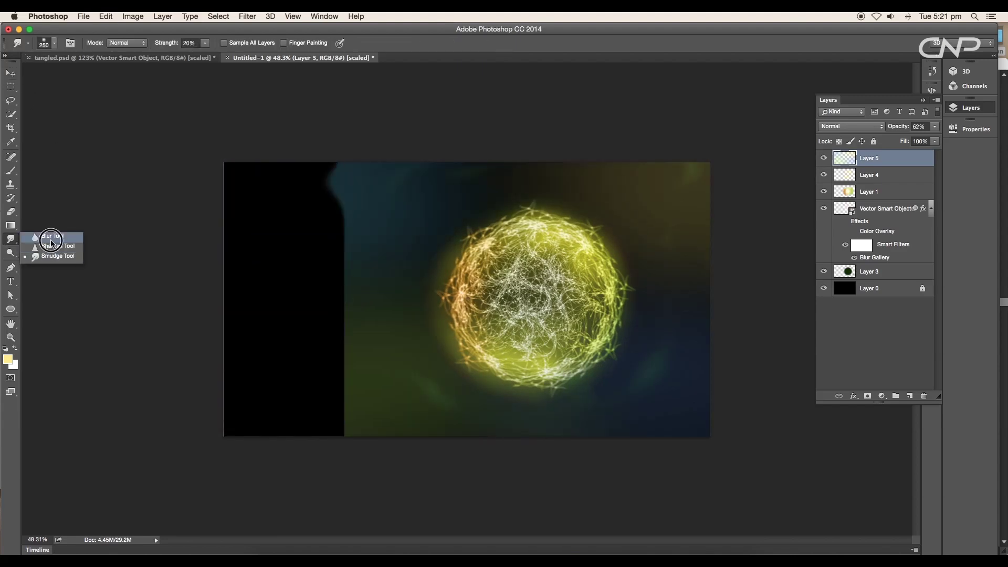
left_click(45, 237)
left_click(338, 218)
Select a rectangular area at the canvas's upper-left corner
key("m")
left_click_drag(223, 163, 288, 218)
left_click(247, 16)
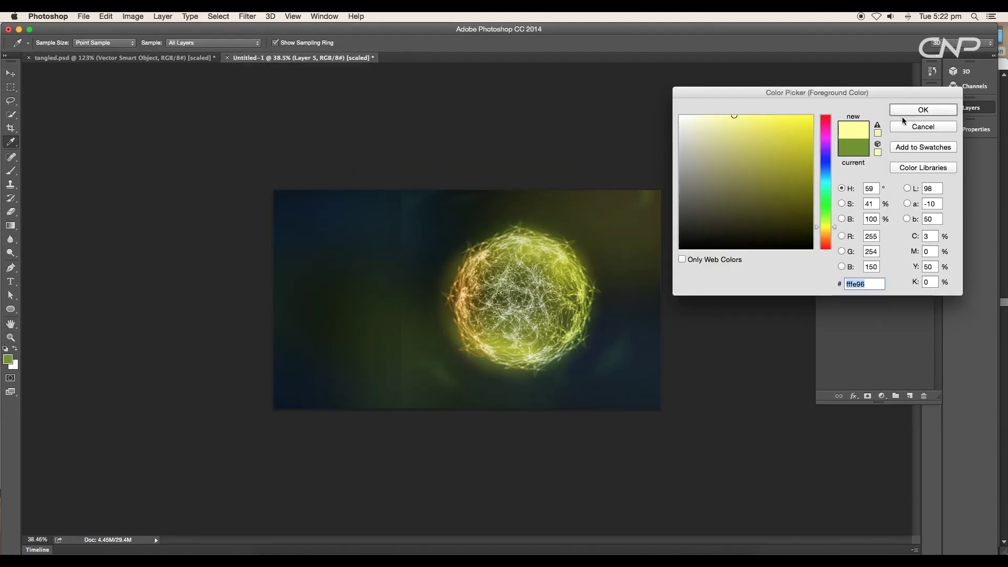
Set the foreground to pale yellow #fffe96 and dab a soft glow above and beside the ball on Layer 5
left_click(918, 109)
left_click(546, 226)
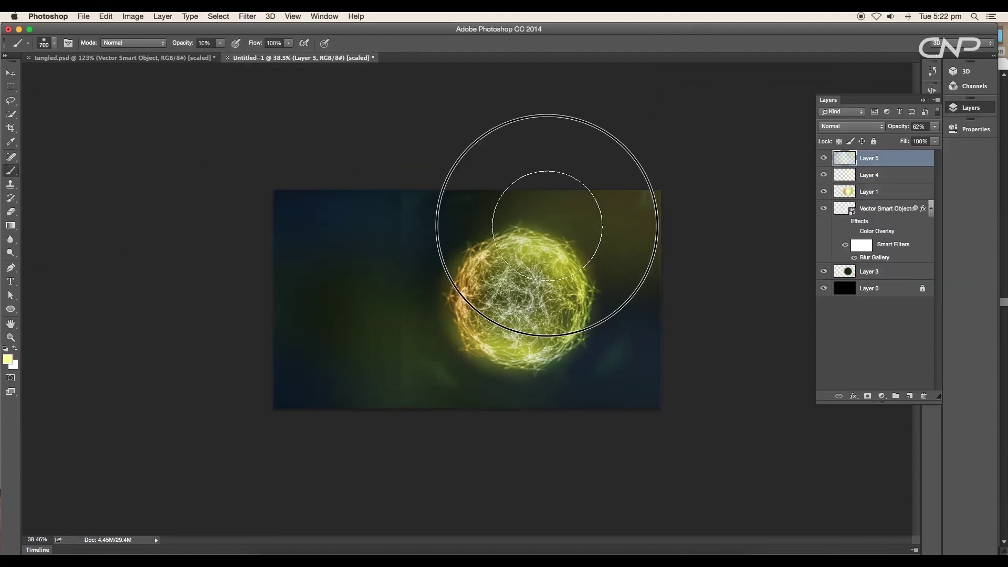
scroll(546, 225, "up", 5)
left_click(546, 213)
left_click(743, 243)
Add a Brightness/Contrast adjustment layer with contrast 29 and slightly raised brightness
scroll(736, 249, "down", 3)
left_click(882, 396)
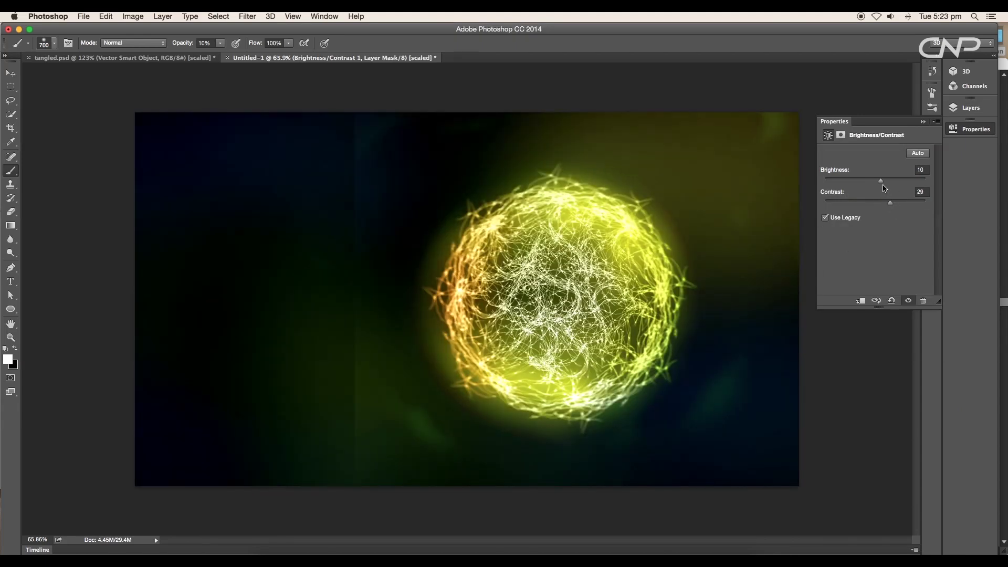
left_click_drag(882, 181, 884, 182)
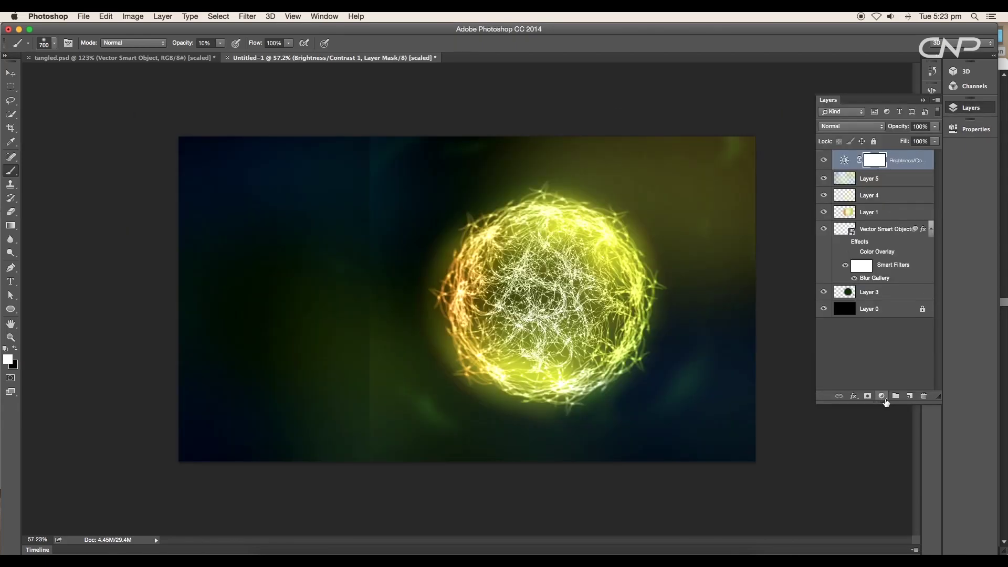
Add a Hue/Saturation adjustment layer and fine-tune the Brightness/Contrast layer's values
left_click(883, 396)
left_click(906, 480)
left_click_drag(884, 217, 874, 196)
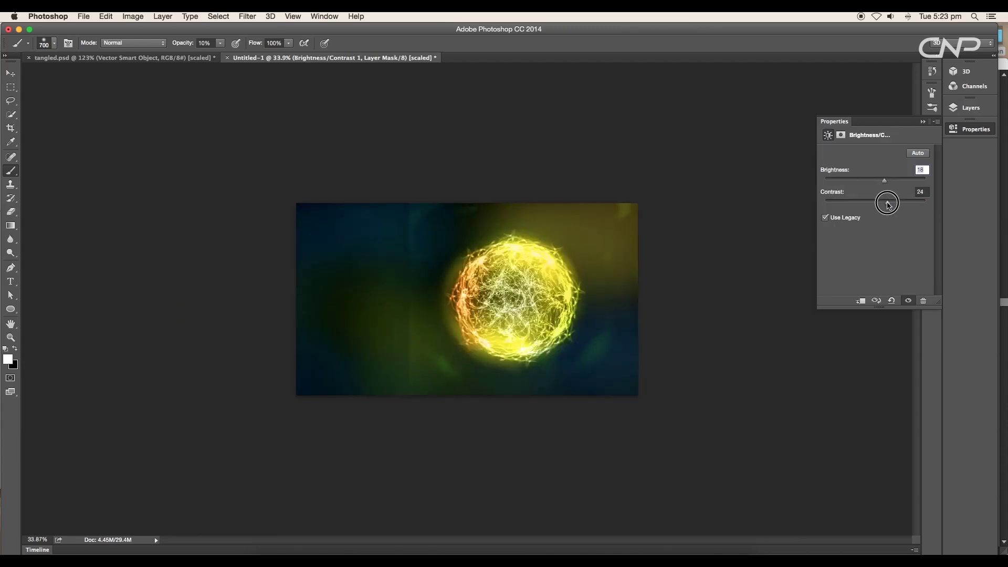
left_click_drag(876, 181, 882, 183)
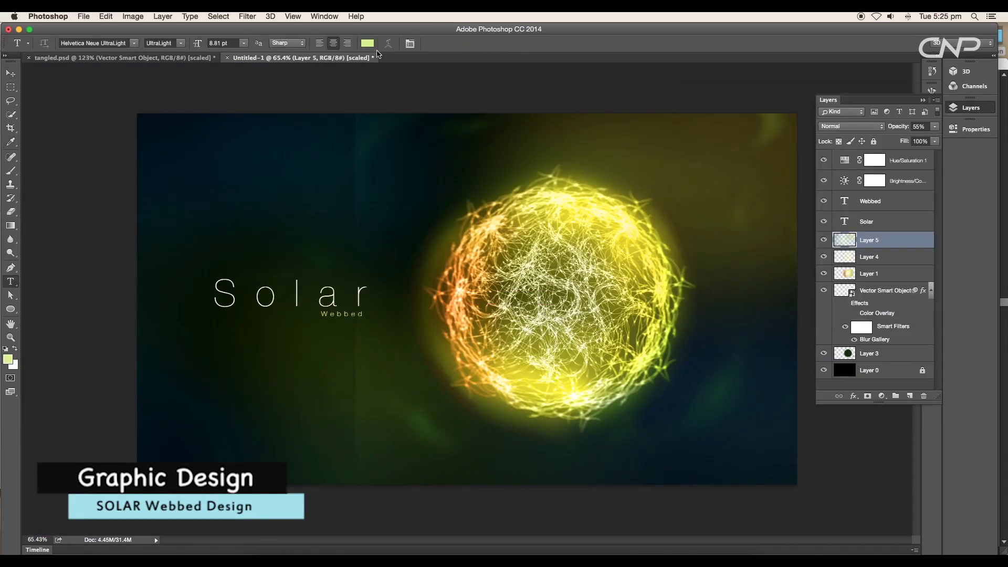
Open the text colour setting for the title lettering
left_click(367, 43)
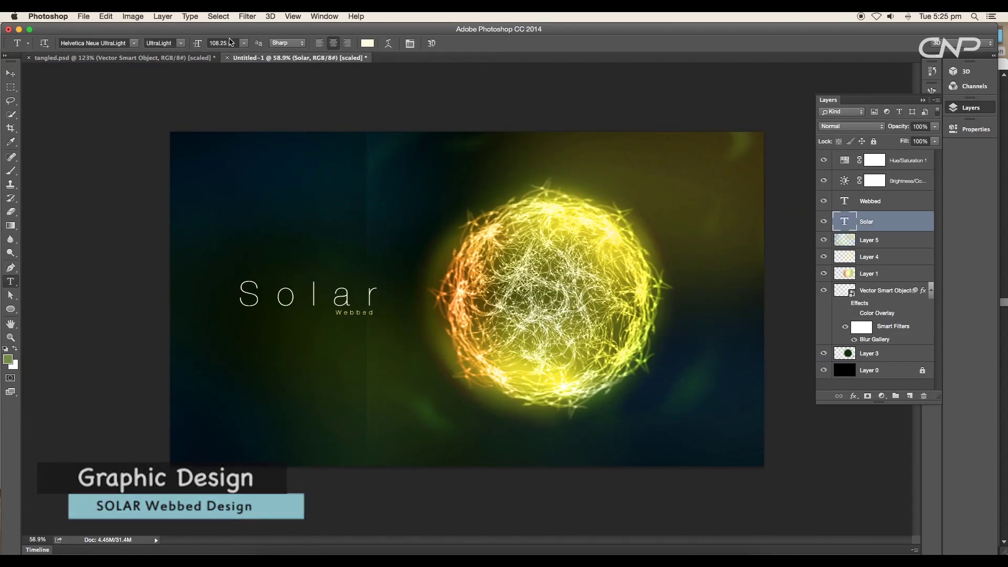